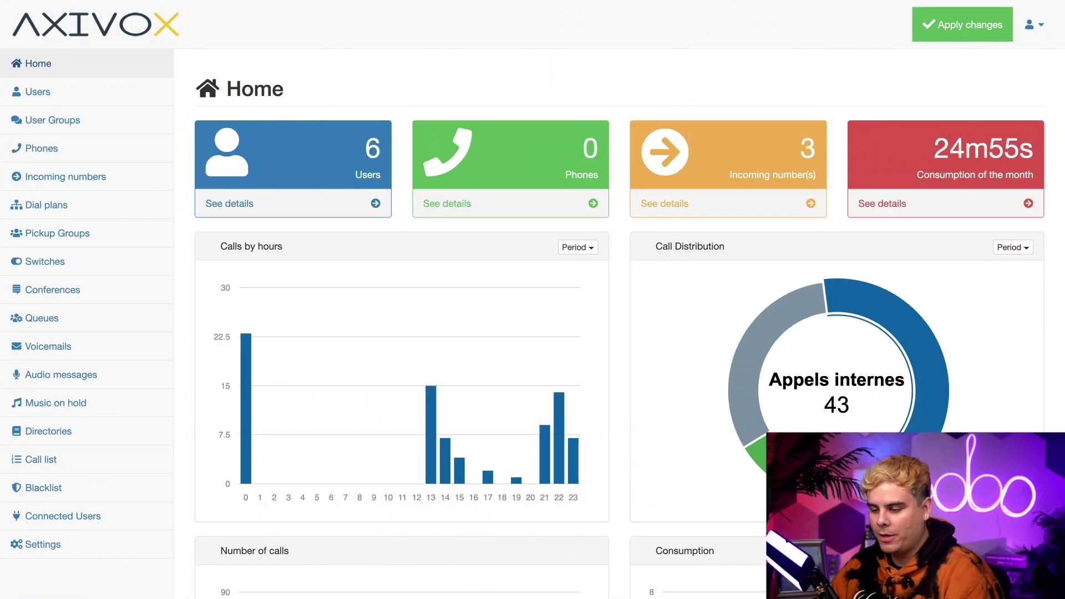
# Create a new queue named 'Customer Support' with internal extension 4444
pyautogui.click(91, 324)
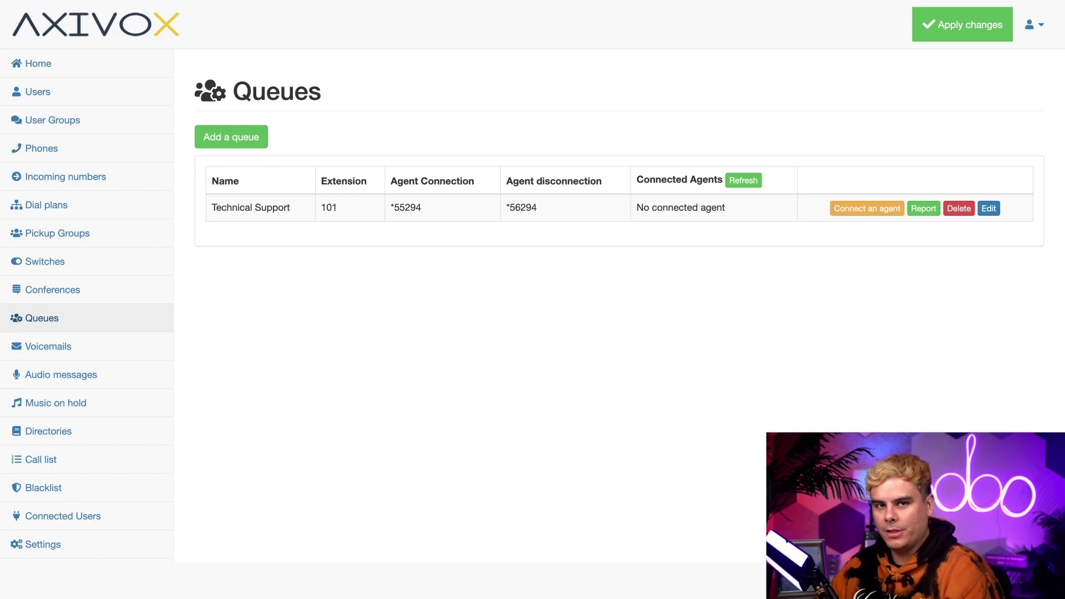
pyautogui.click(255, 145)
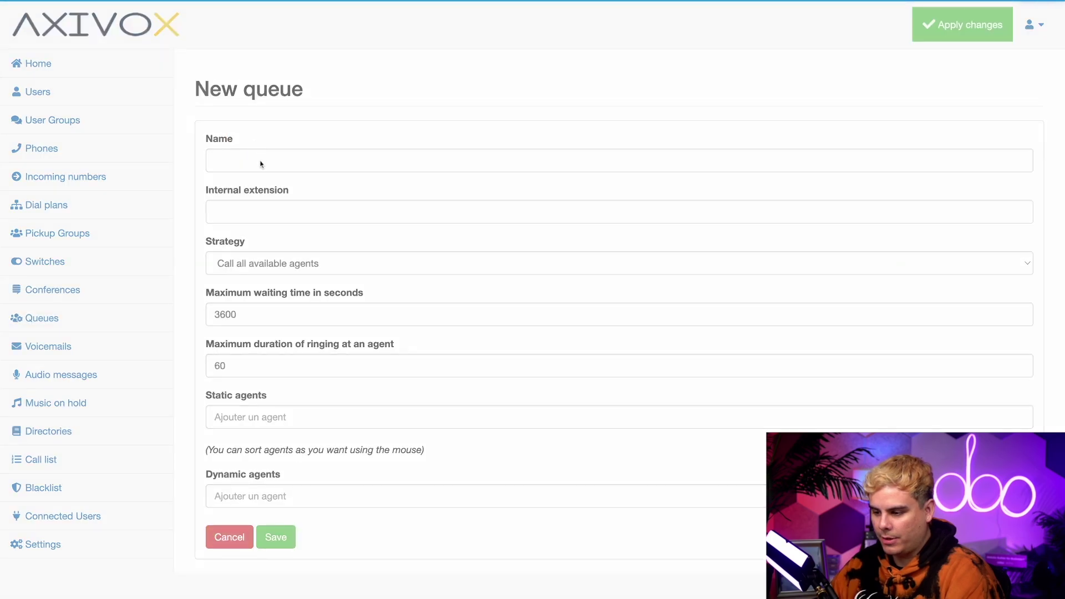
pyautogui.click(259, 159)
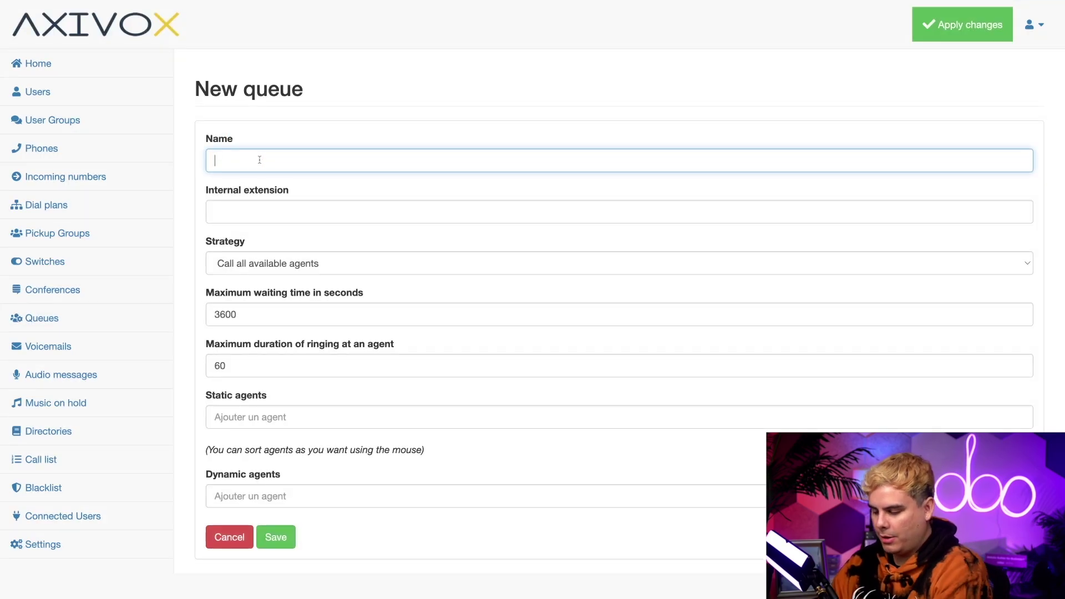
pyautogui.write('Customer Suppor')
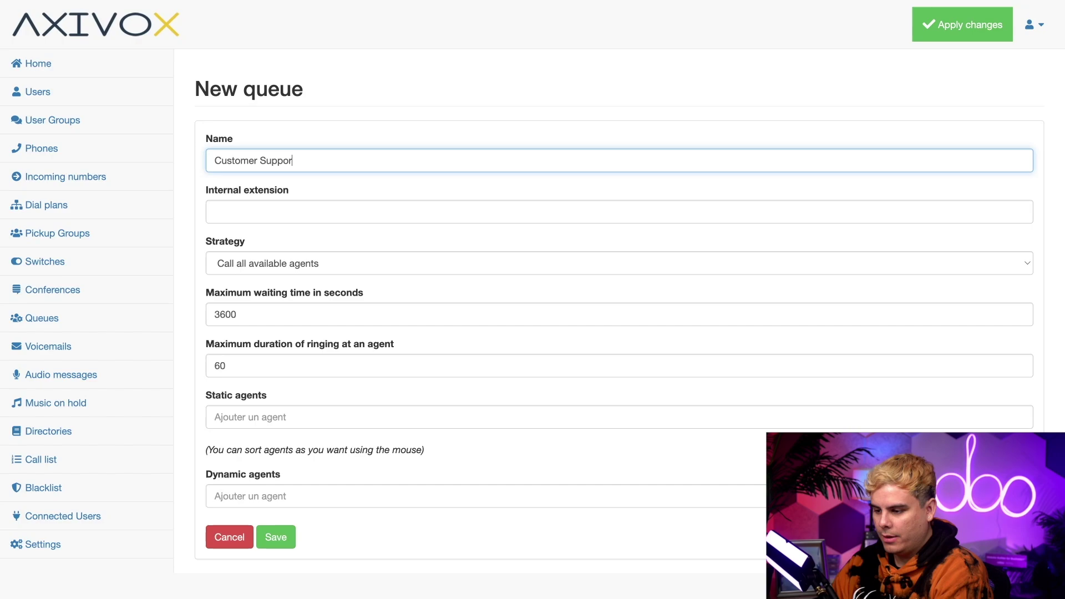
pyautogui.write('t')
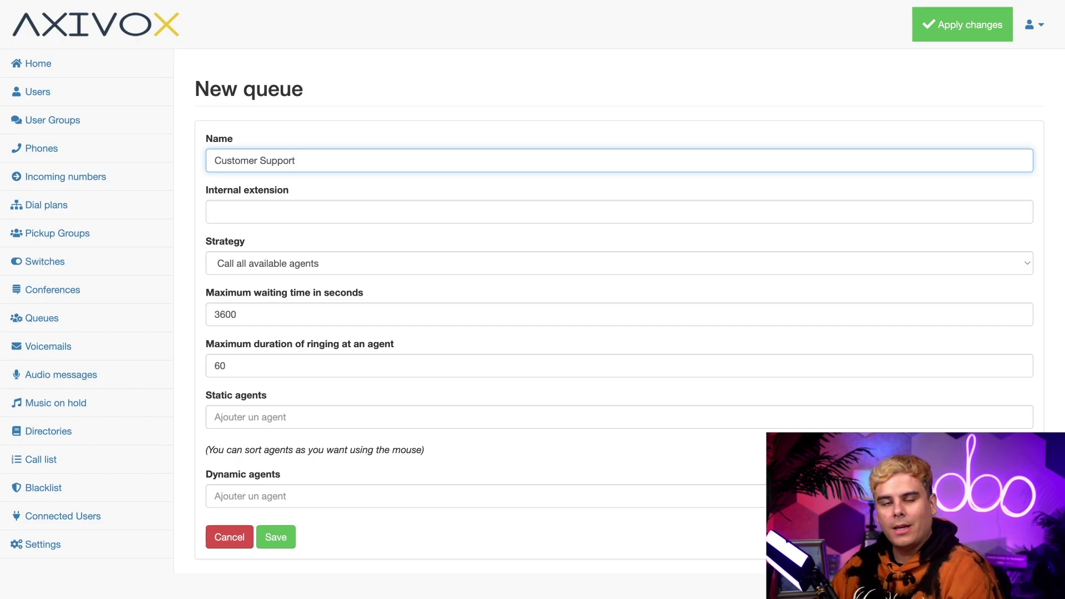
pyautogui.click(247, 212)
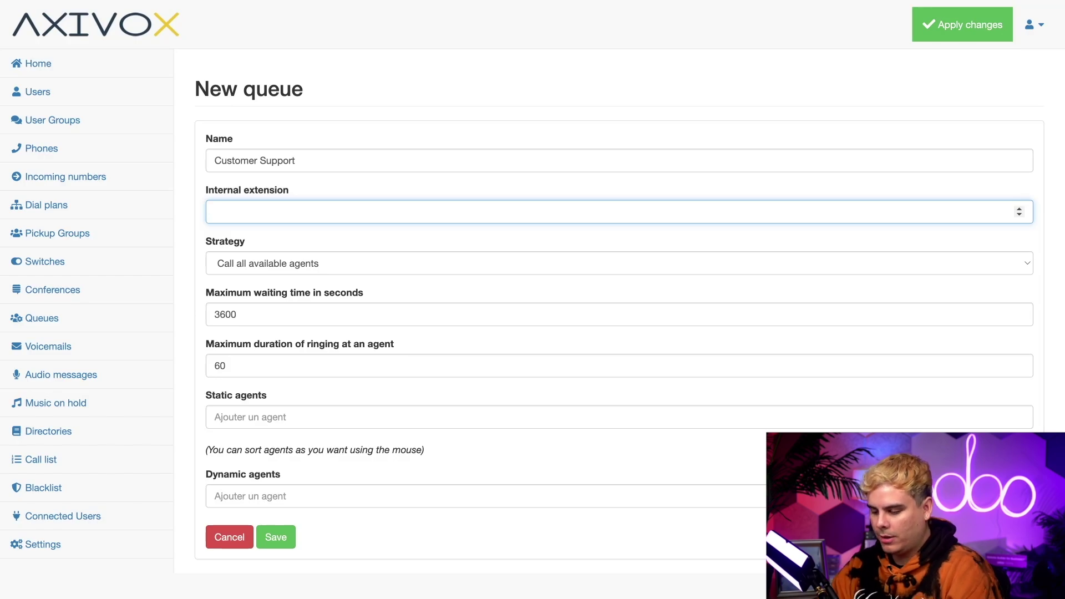
pyautogui.write('444')
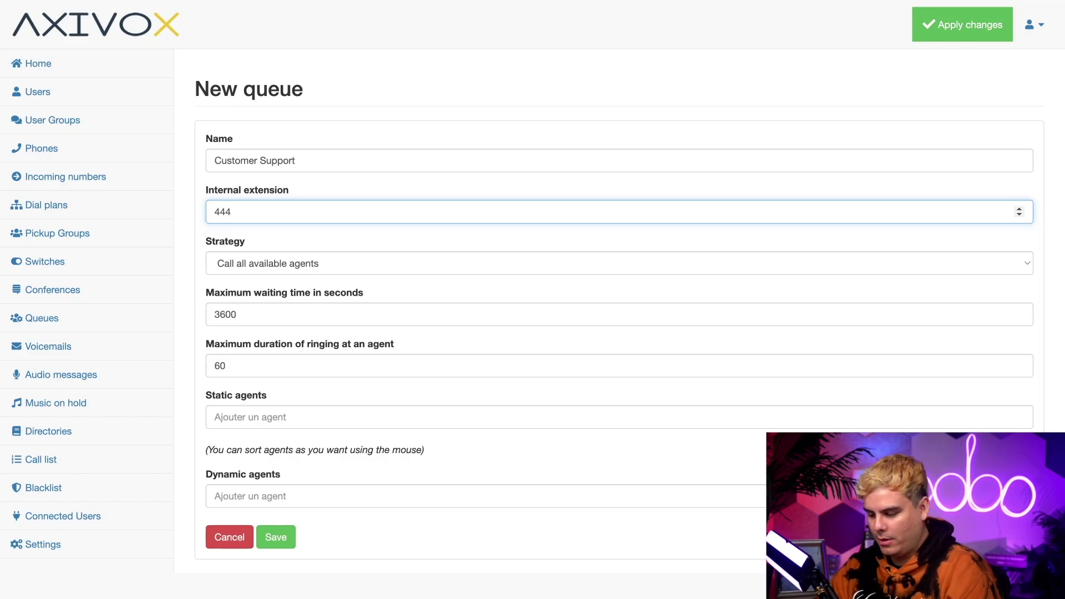
pyautogui.write('4')
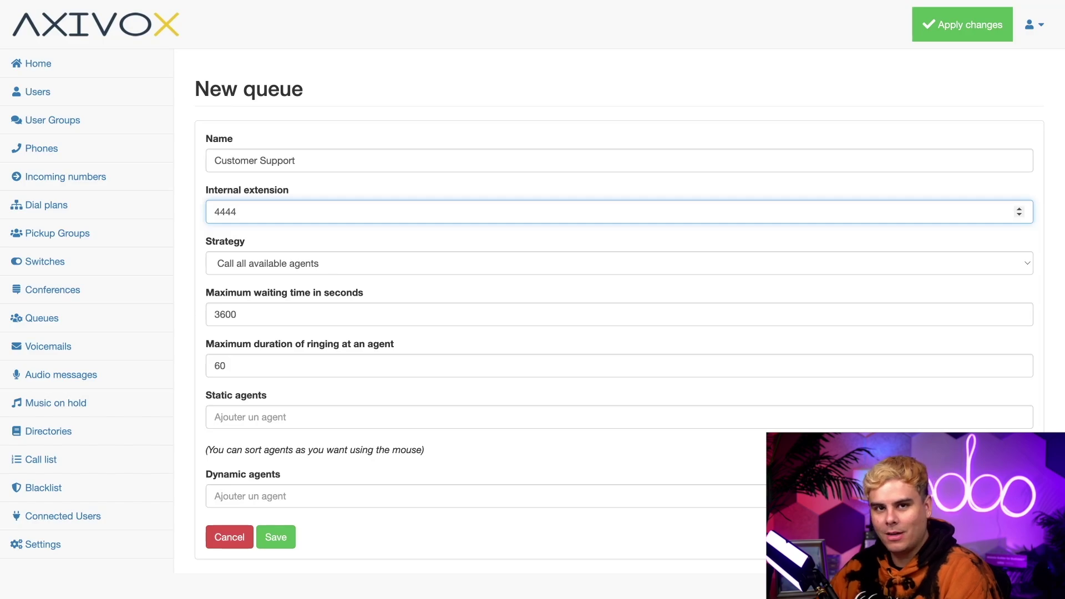
# Try the longest-waiting, fewest-calls, random and one-after-another strategies, then keep 'Call all available agents'
pyautogui.click(555, 263)
pyautogui.click(321, 280)
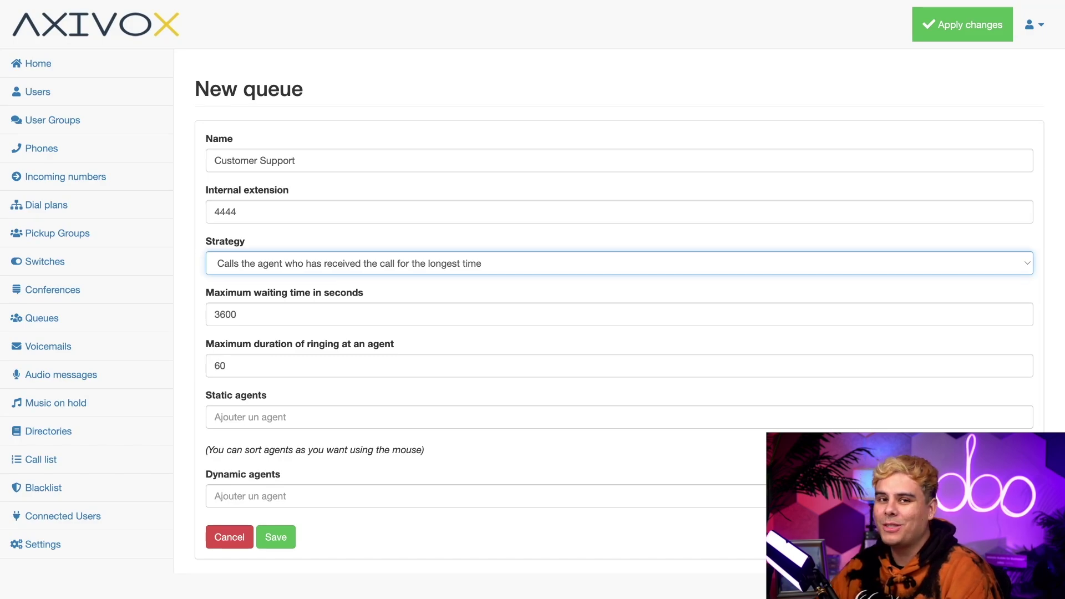
pyautogui.click(318, 269)
pyautogui.click(330, 283)
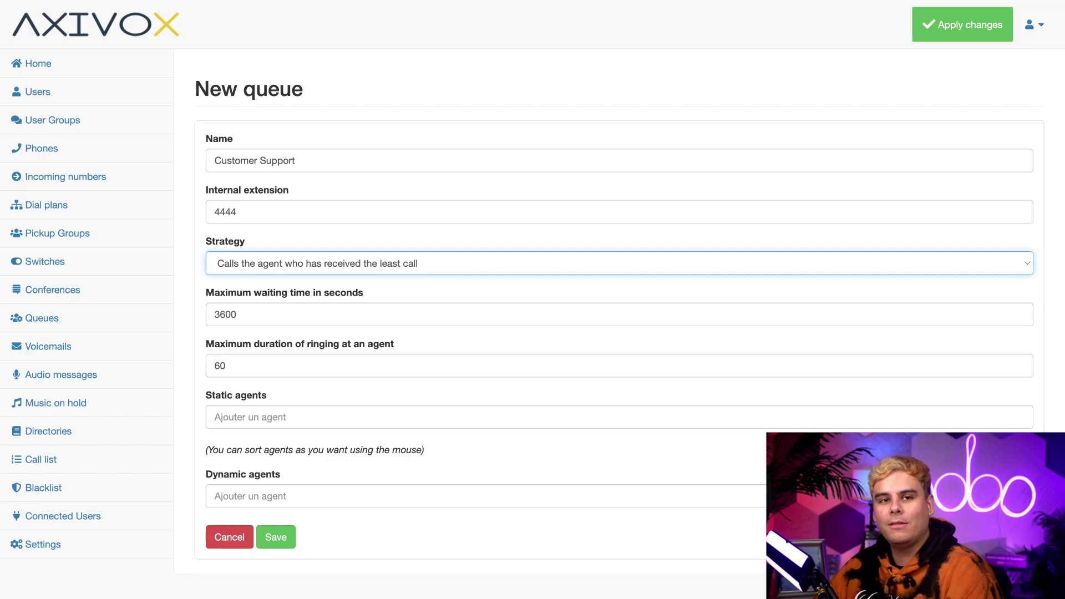
pyautogui.click(316, 270)
pyautogui.click(295, 283)
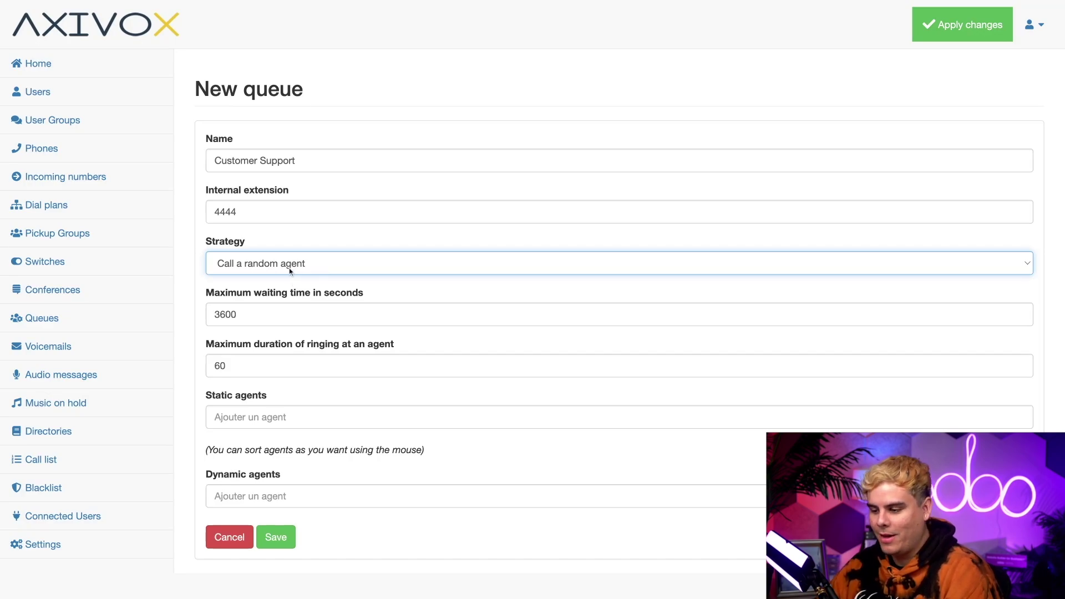
pyautogui.click(290, 270)
pyautogui.click(284, 286)
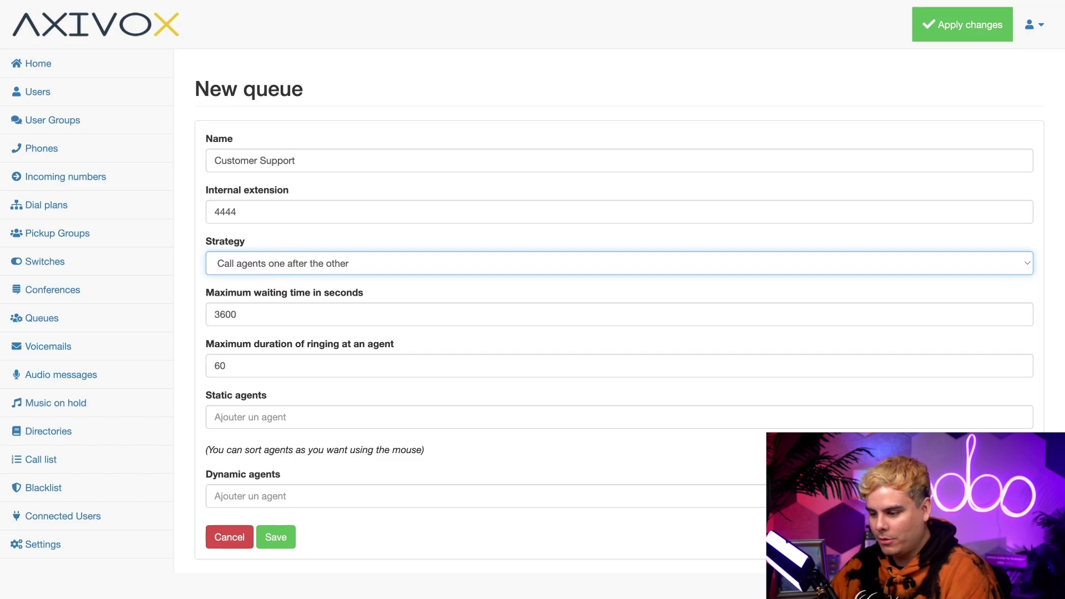
pyautogui.click(317, 277)
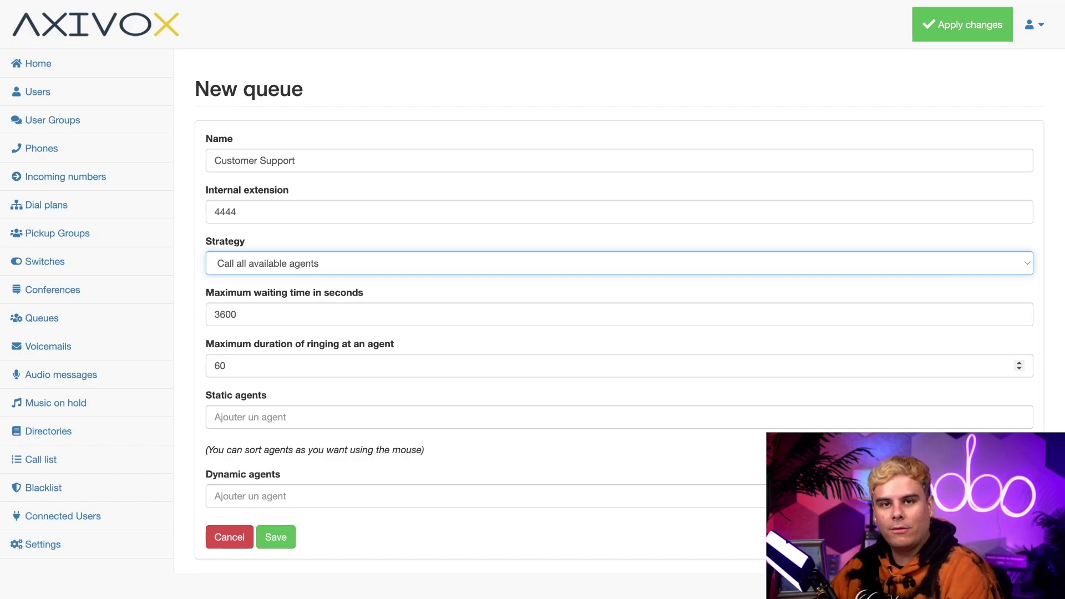
# Change the maximum ringing time per agent from 60 to 90 seconds
pyautogui.click(313, 358)
pyautogui.press('BackSpace')
pyautogui.press('BackSpace')
pyautogui.write('90')
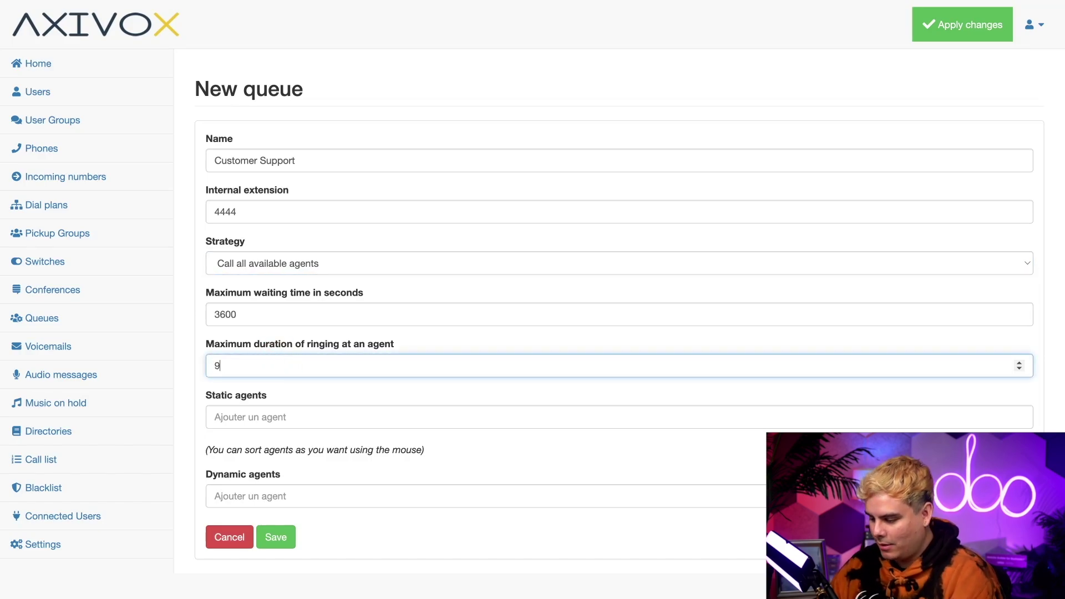
pyautogui.click(359, 386)
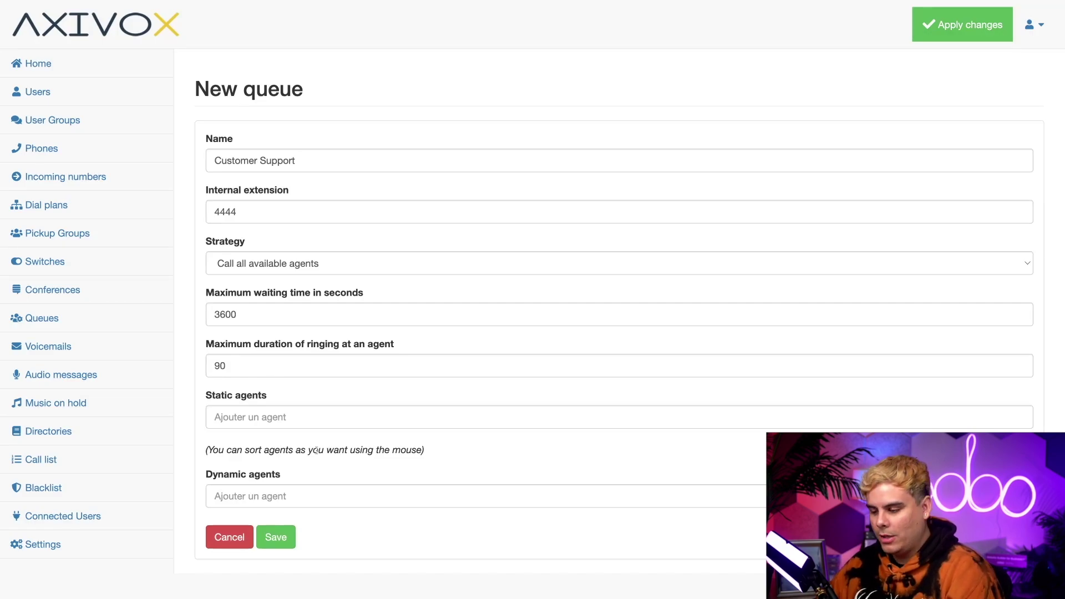
# Add agents 6544, 6787 and 2787 as dynamic agents by searching their names
pyautogui.click(287, 494)
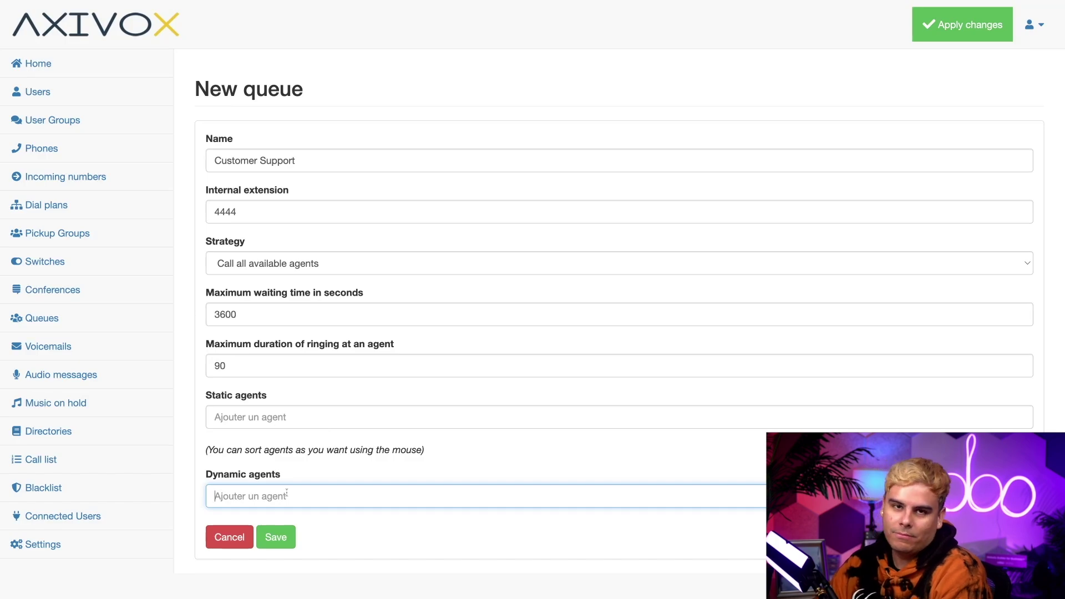
pyautogui.write('jose')
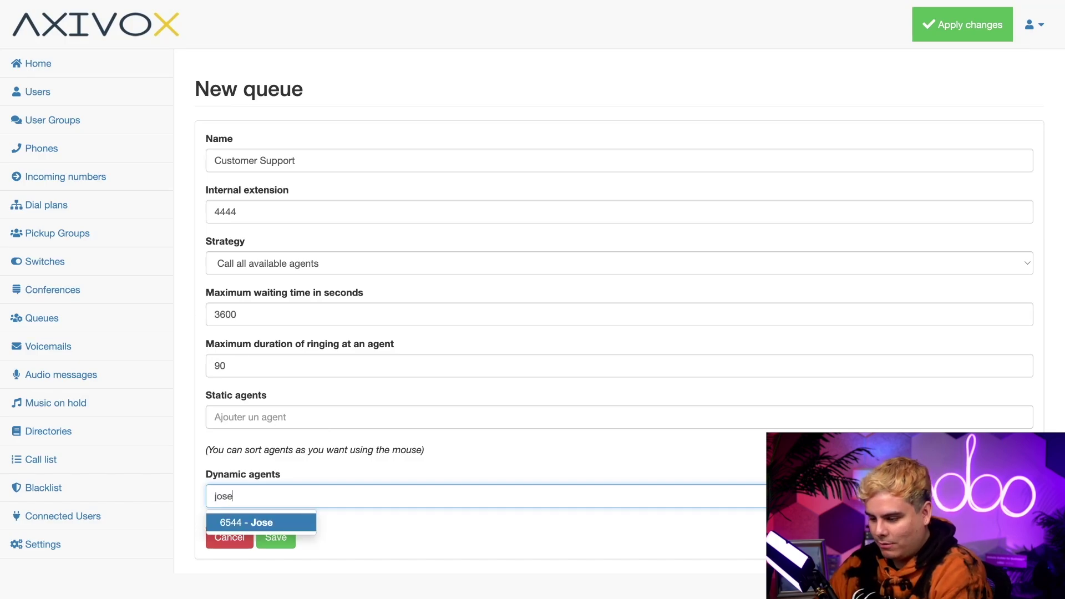
pyautogui.click(289, 527)
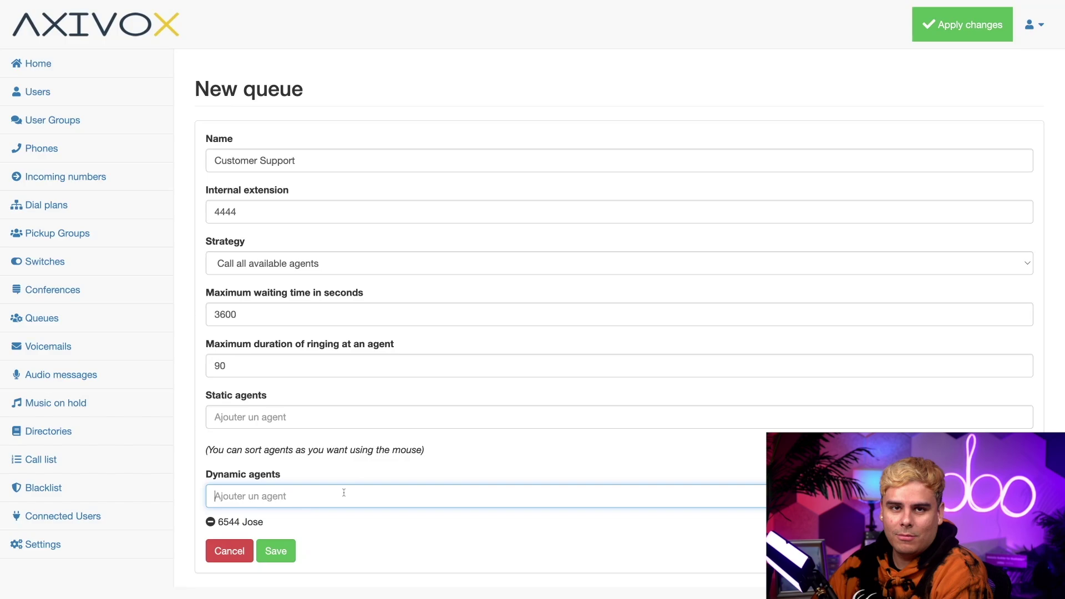
pyautogui.write('laura')
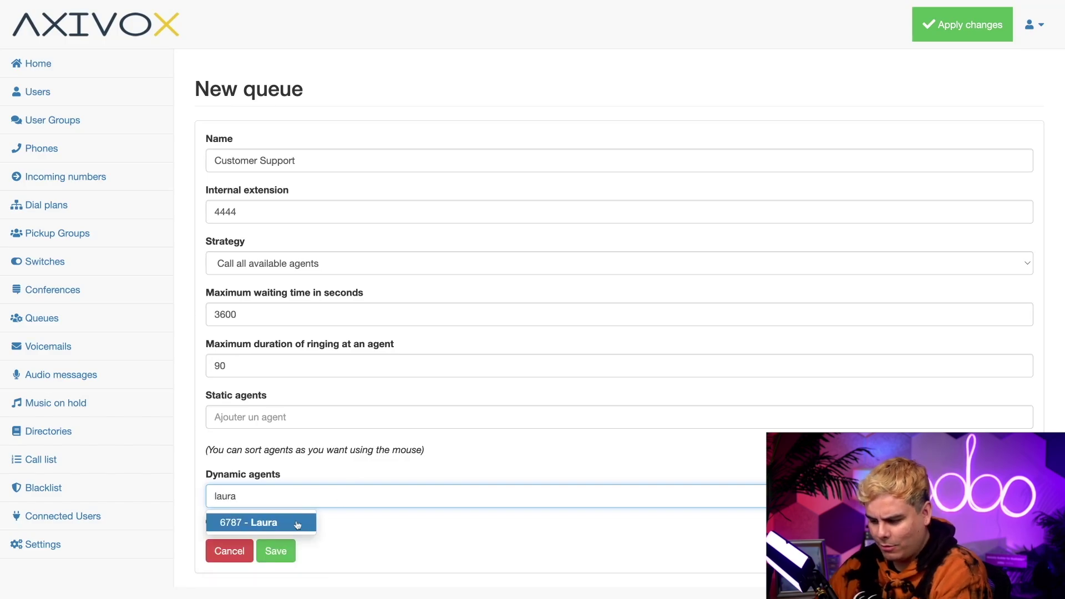
pyautogui.click(297, 522)
pyautogui.write('ste')
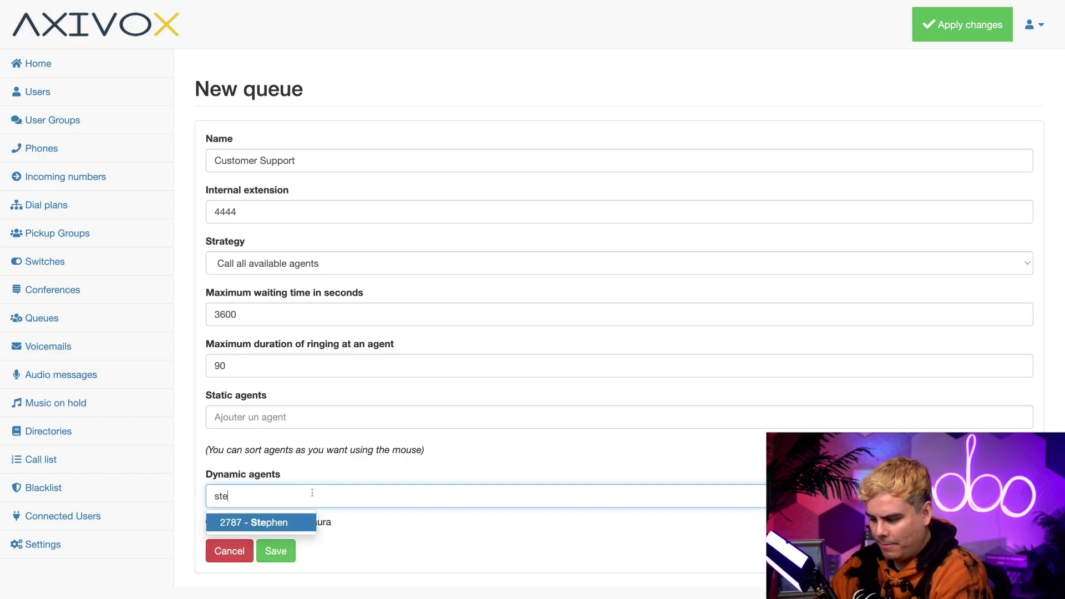
pyautogui.click(304, 522)
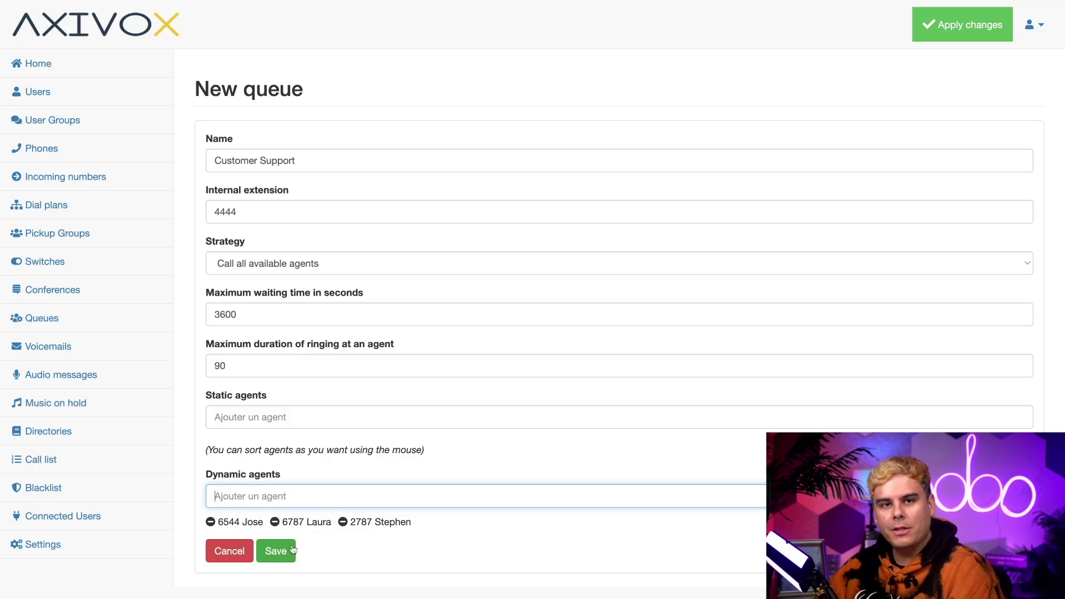
# Save the Customer Support queue and apply the configuration changes
pyautogui.click(293, 549)
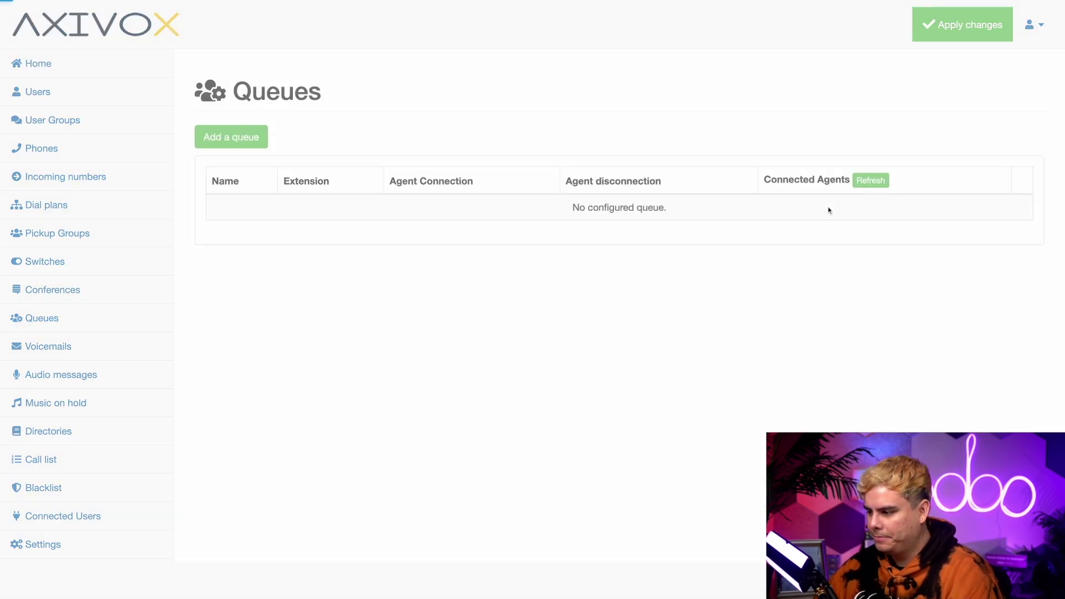
pyautogui.click(960, 34)
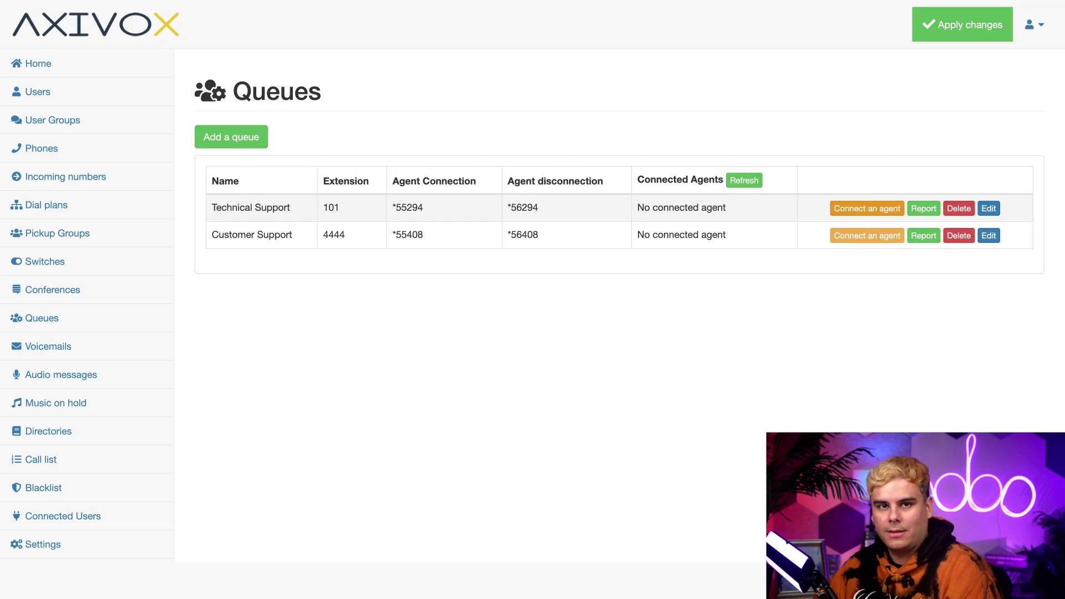
# Connect agent 2787 to the Customer Support queue, then view that queue's report
pyautogui.click(846, 208)
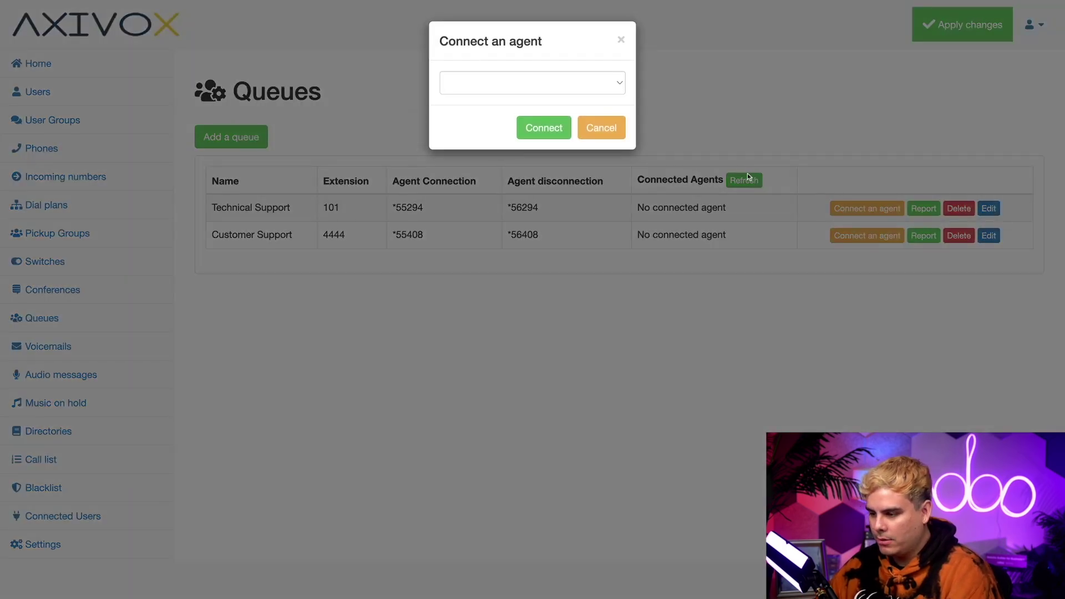
pyautogui.click(594, 127)
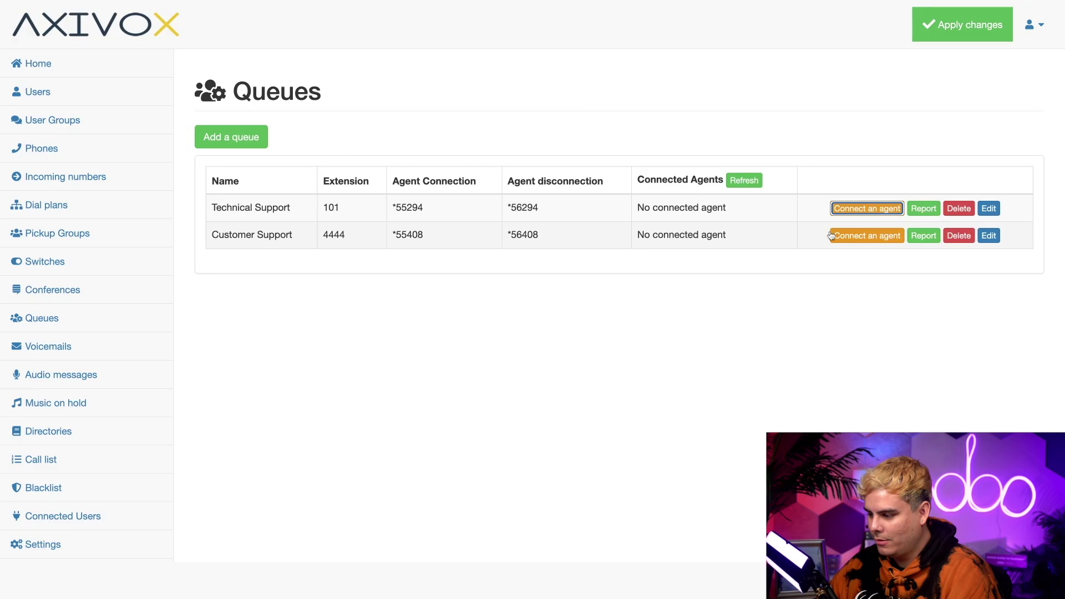
pyautogui.click(831, 235)
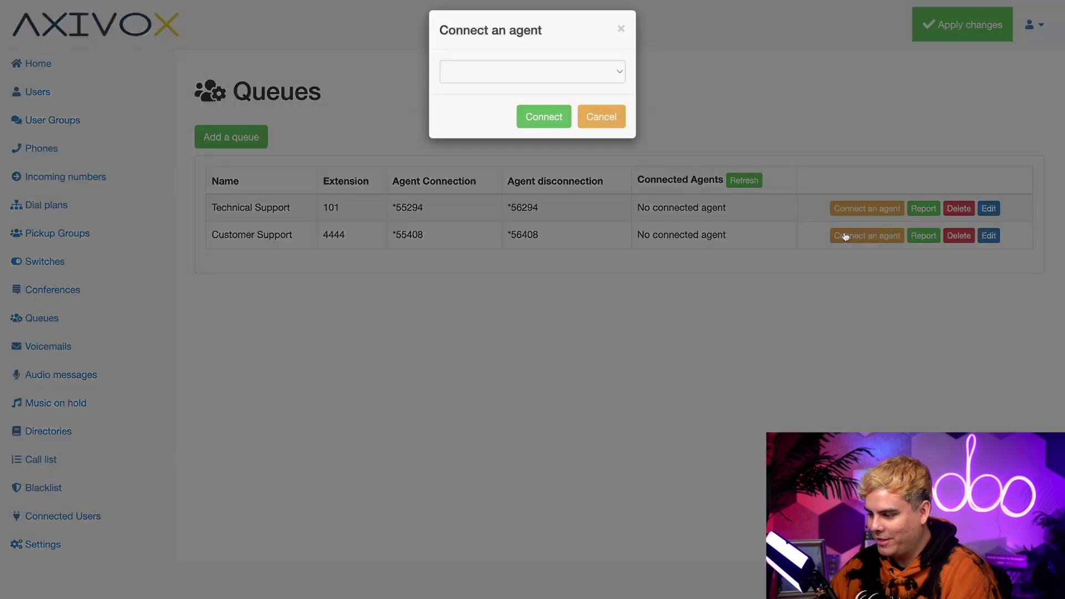
pyautogui.click(565, 86)
pyautogui.click(560, 98)
pyautogui.click(546, 128)
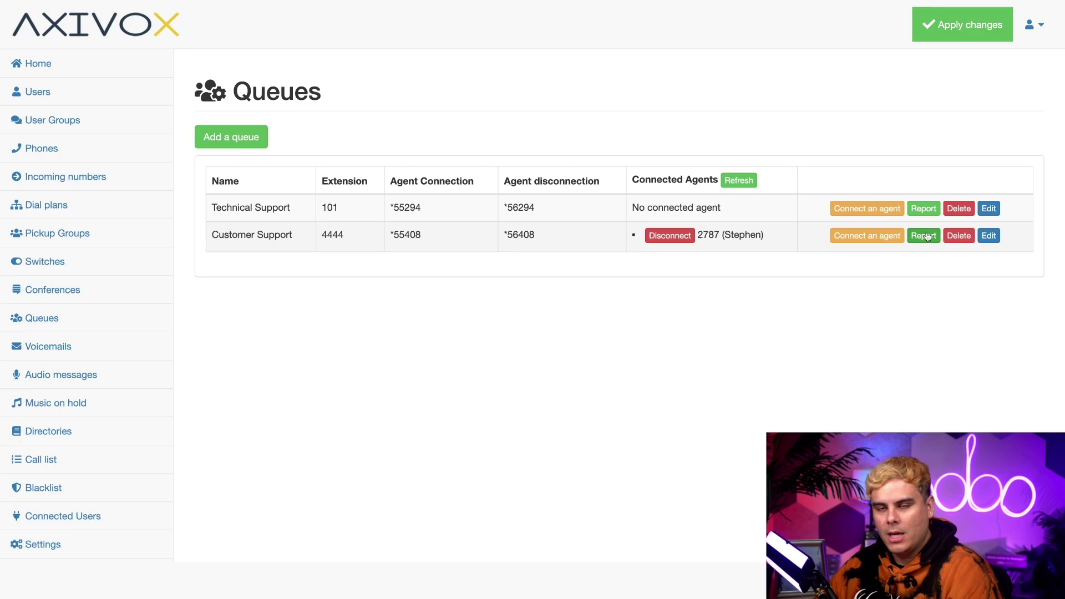
pyautogui.click(923, 235)
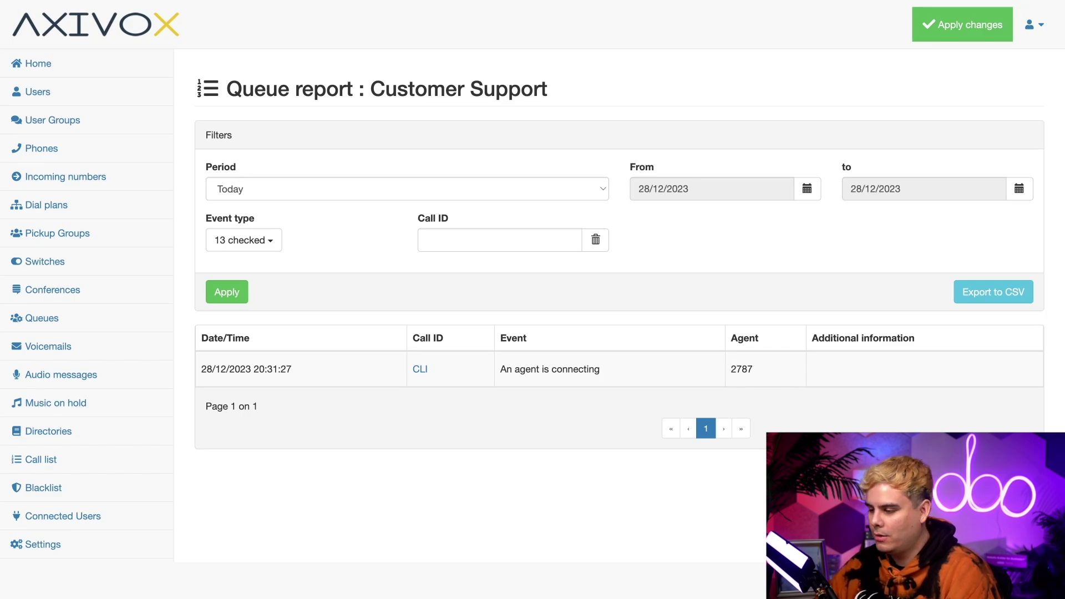
# Go back from the Customer Support report to the Queues list
pyautogui.click(66, 312)
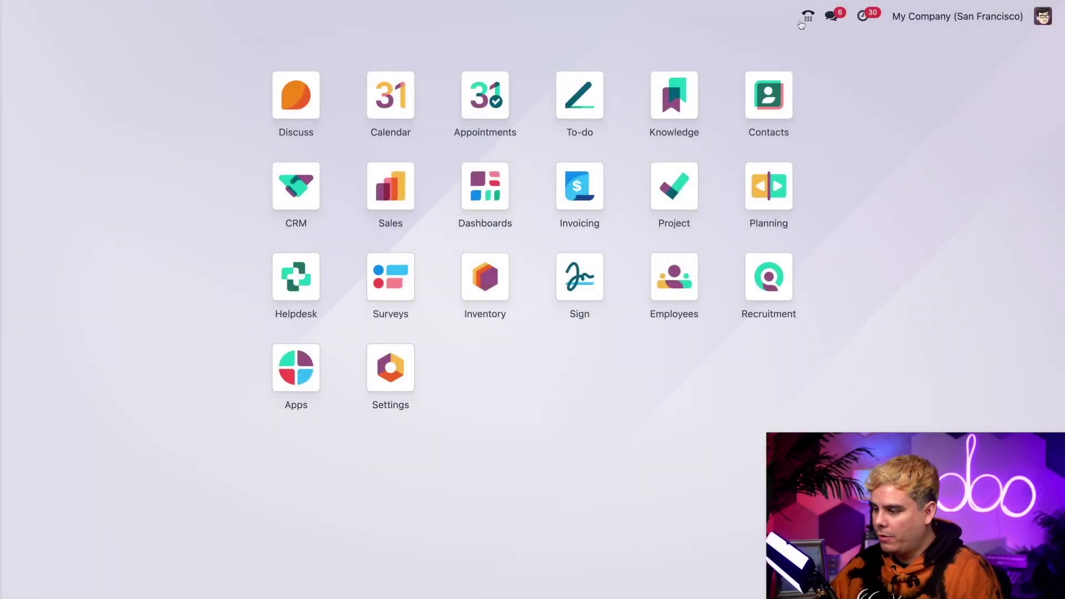
# Call the agent-login code *55408 from the Odoo VoIP softphone keypad
pyautogui.click(802, 22)
pyautogui.click(56, 577)
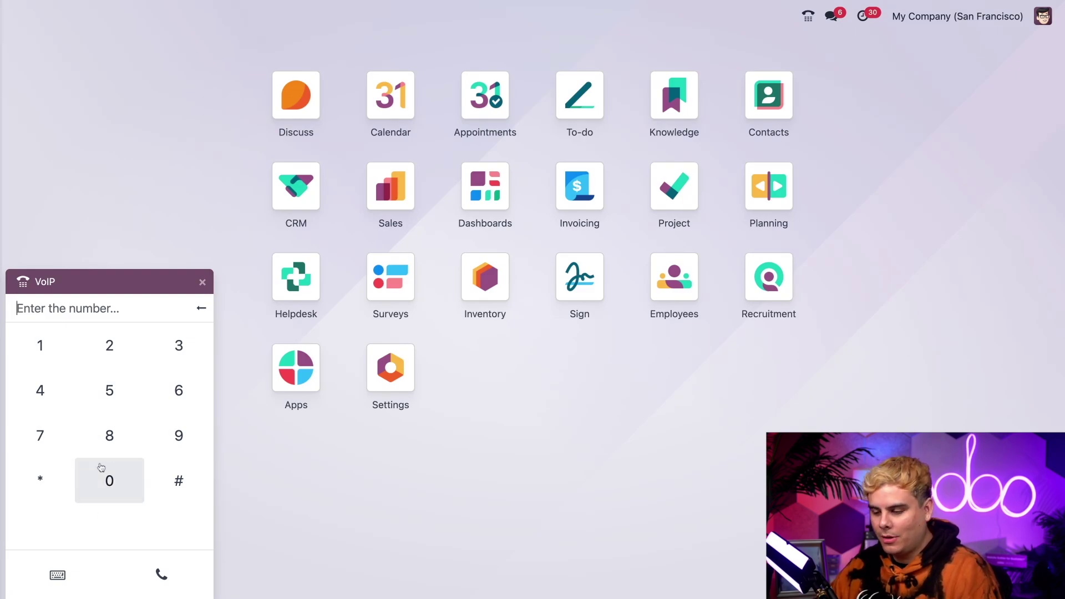
pyautogui.write('*55408')
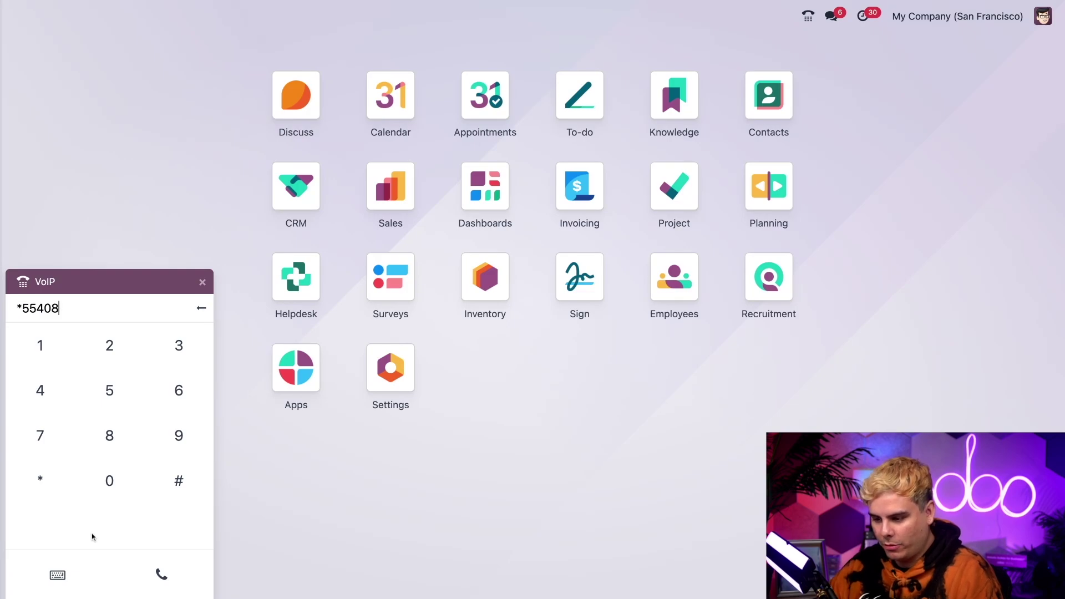
pyautogui.click(161, 574)
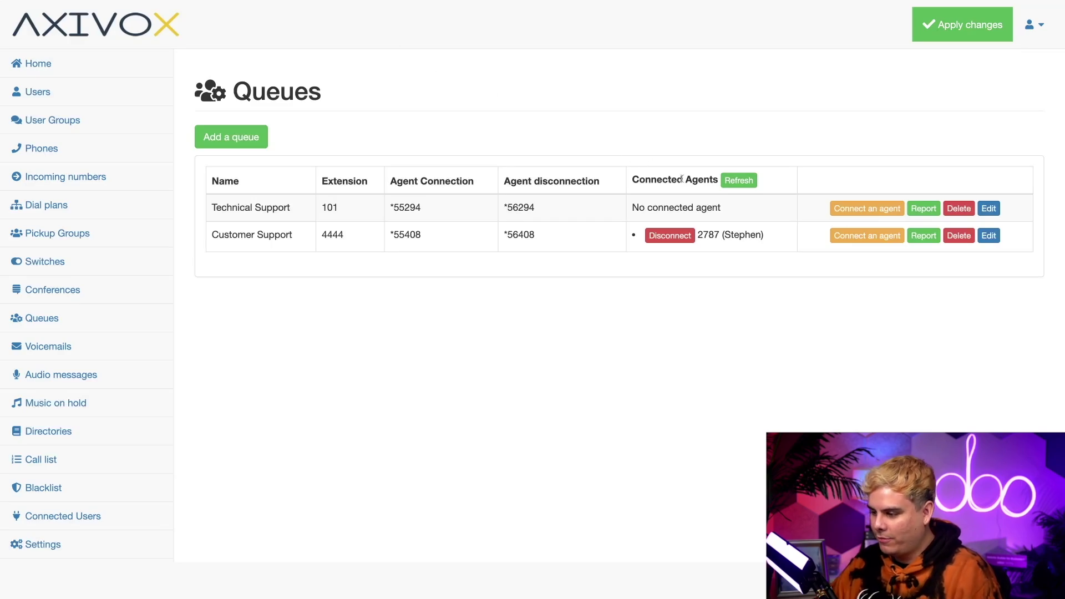
# Refresh the connected agents and disconnect agent 6544 from Customer Support
pyautogui.click(738, 180)
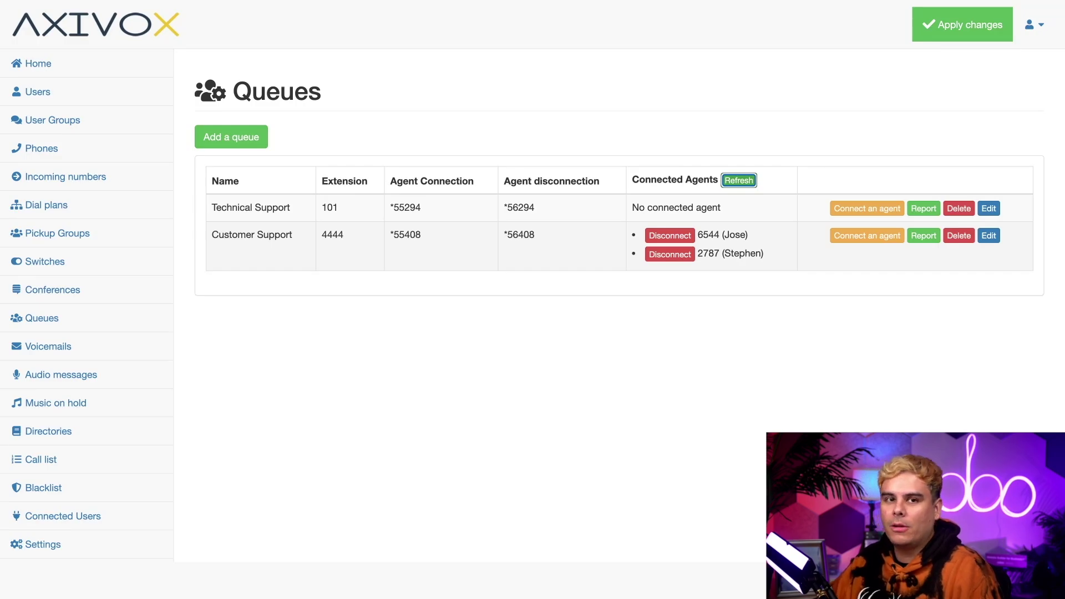
pyautogui.click(669, 236)
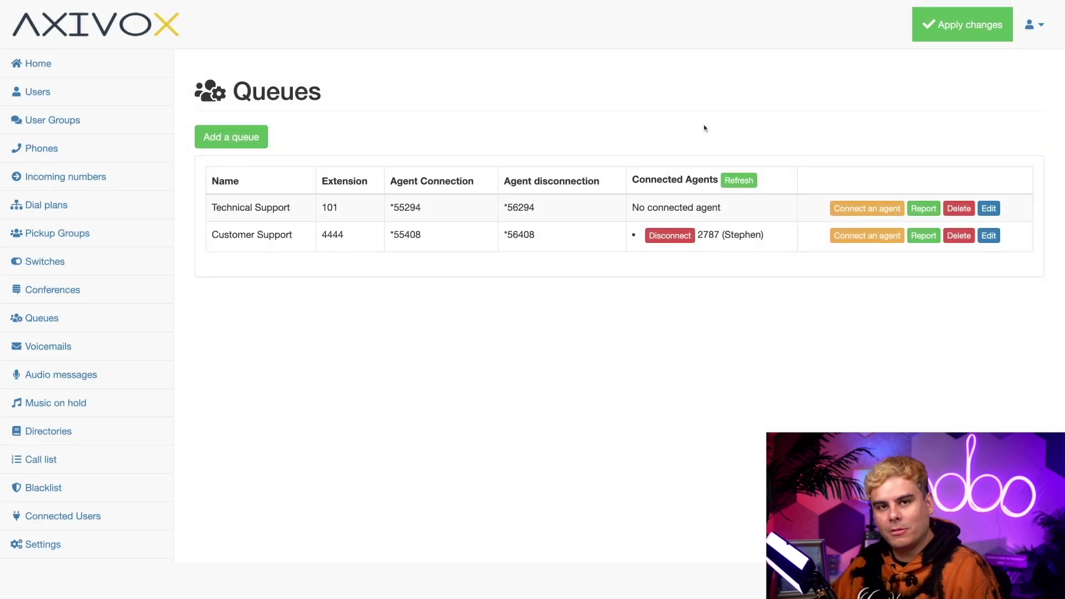